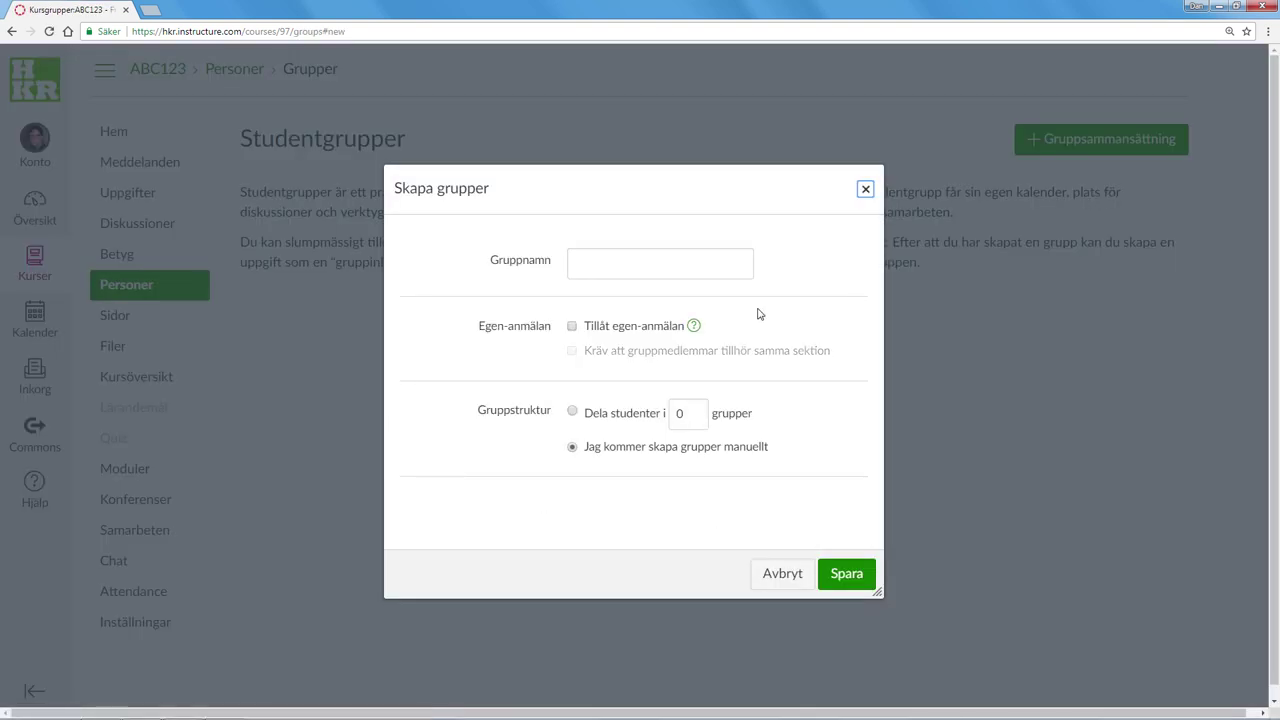
Step: Name the new group set Projektgrupp and allow student self sign-up
left_click(577, 266)
type("Projektgrupp")
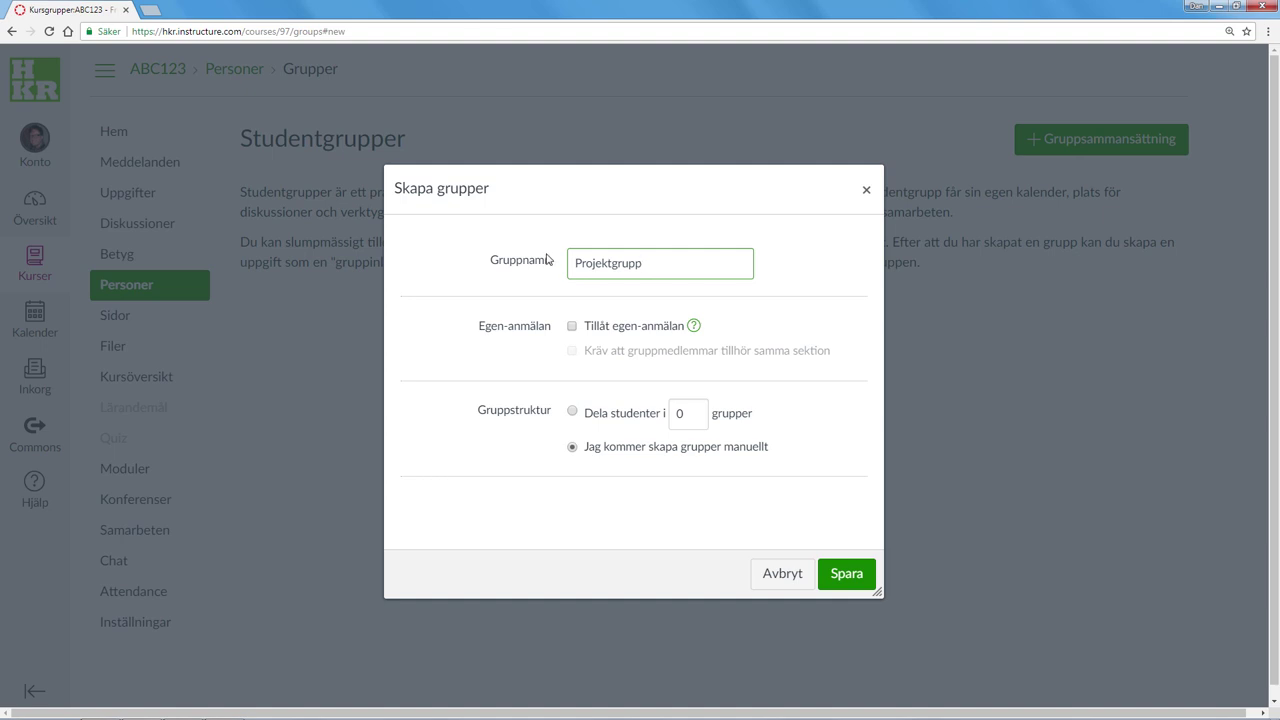
left_click(573, 329)
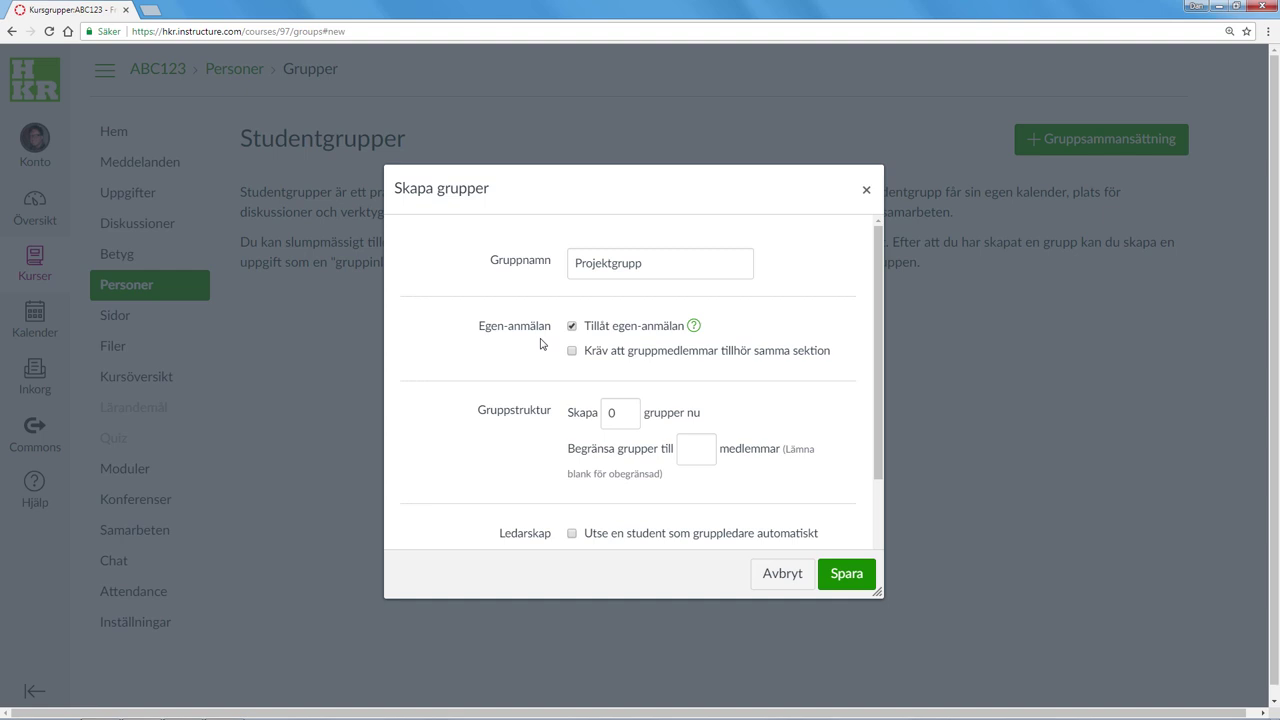
Step: Set the group set to create 2 groups limited to 5 members each, and save it
double_click(615, 412)
type("2")
left_click(683, 448)
type("5")
left_click(741, 400)
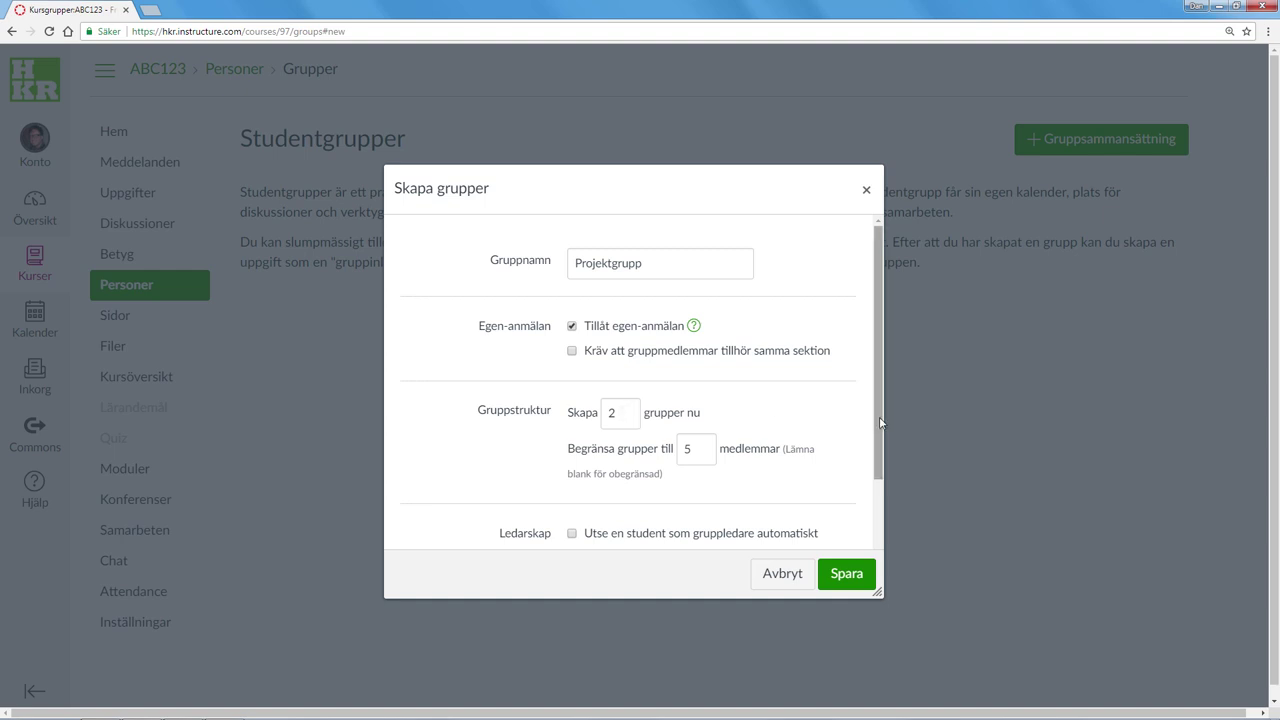
scroll(875, 422, "down", 2)
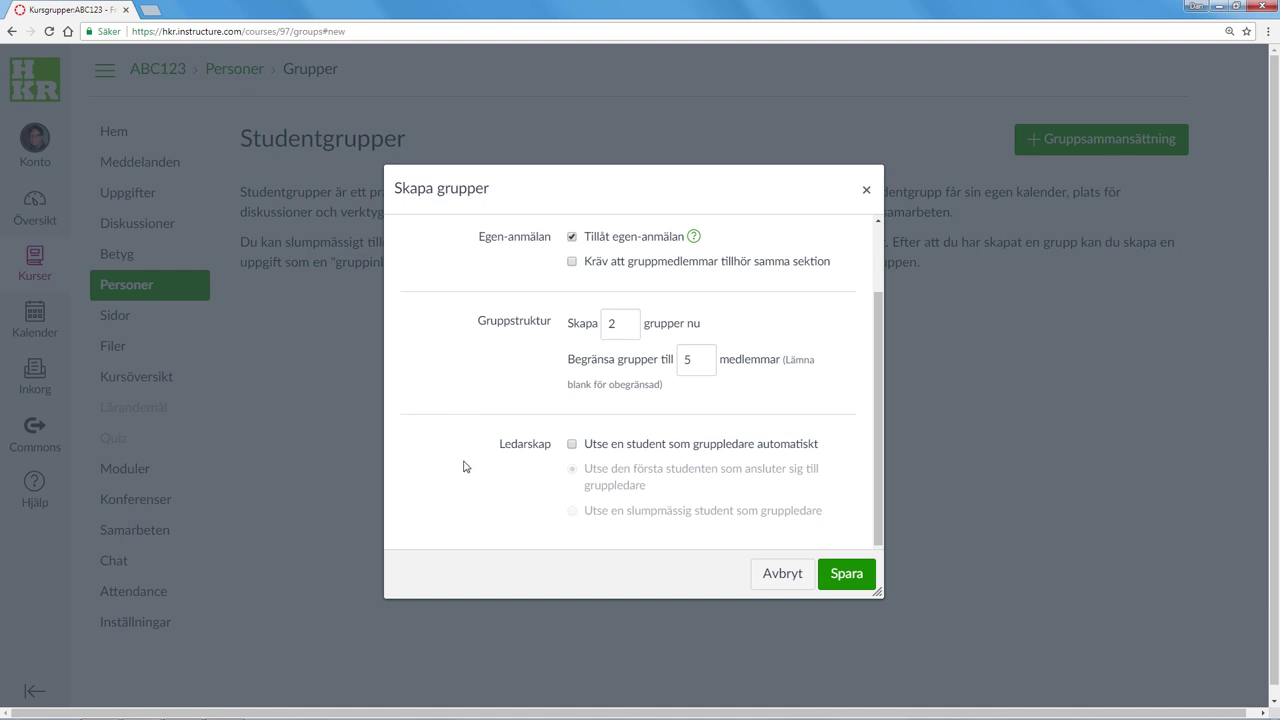
left_click(845, 575)
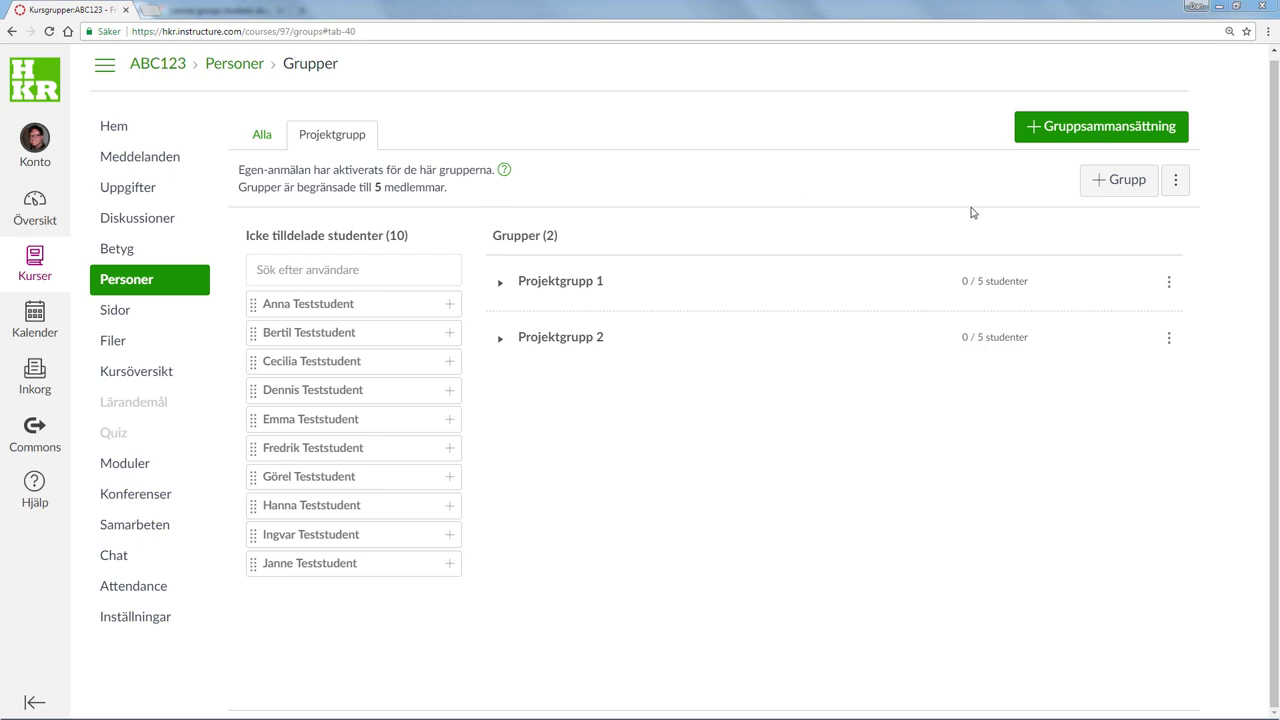
Step: Create a new course announcement titled "Anmäl dig till en projektgrupp!"
left_click(1177, 186)
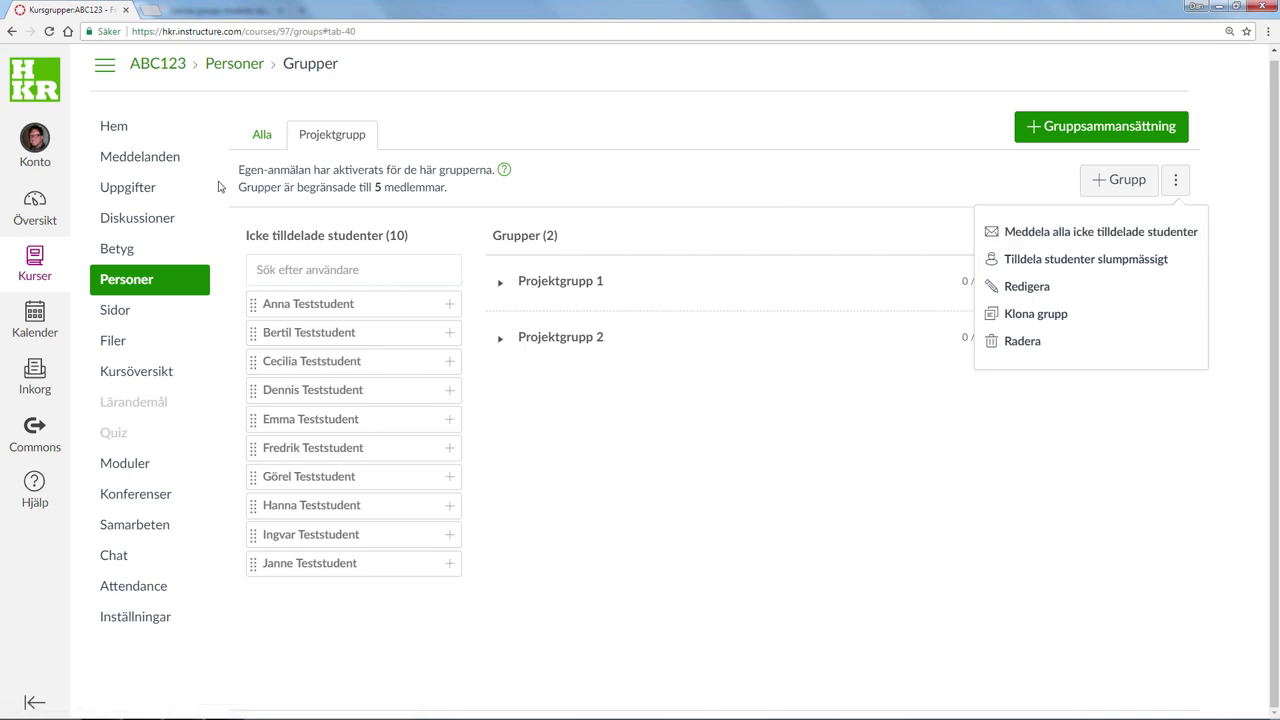
left_click(145, 164)
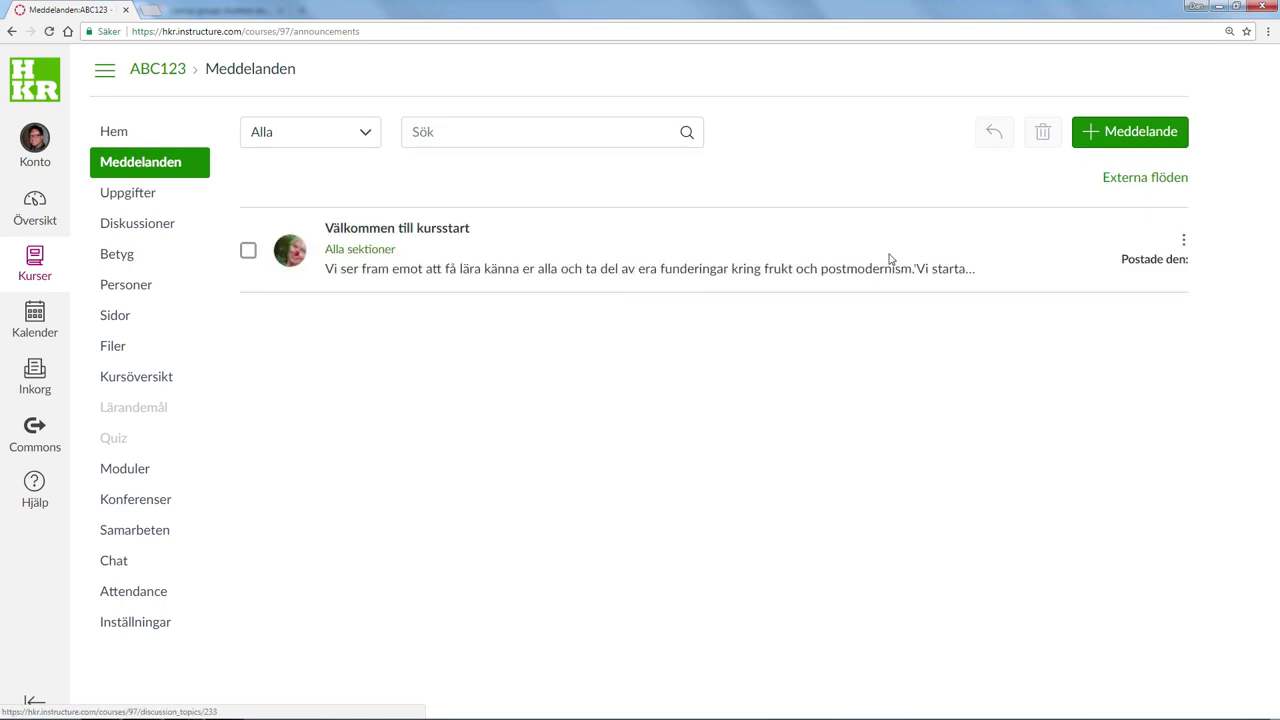
left_click(1127, 145)
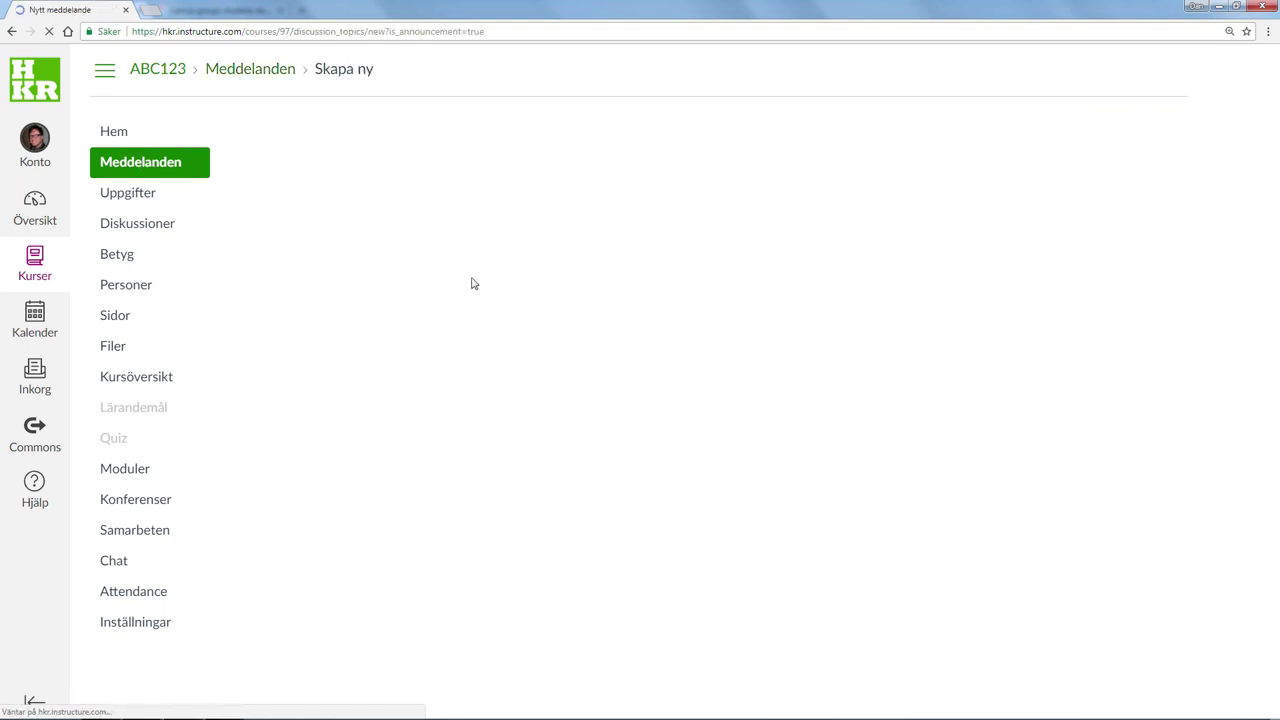
left_click(376, 133)
type("Anmäl dig till en projektgrupp!")
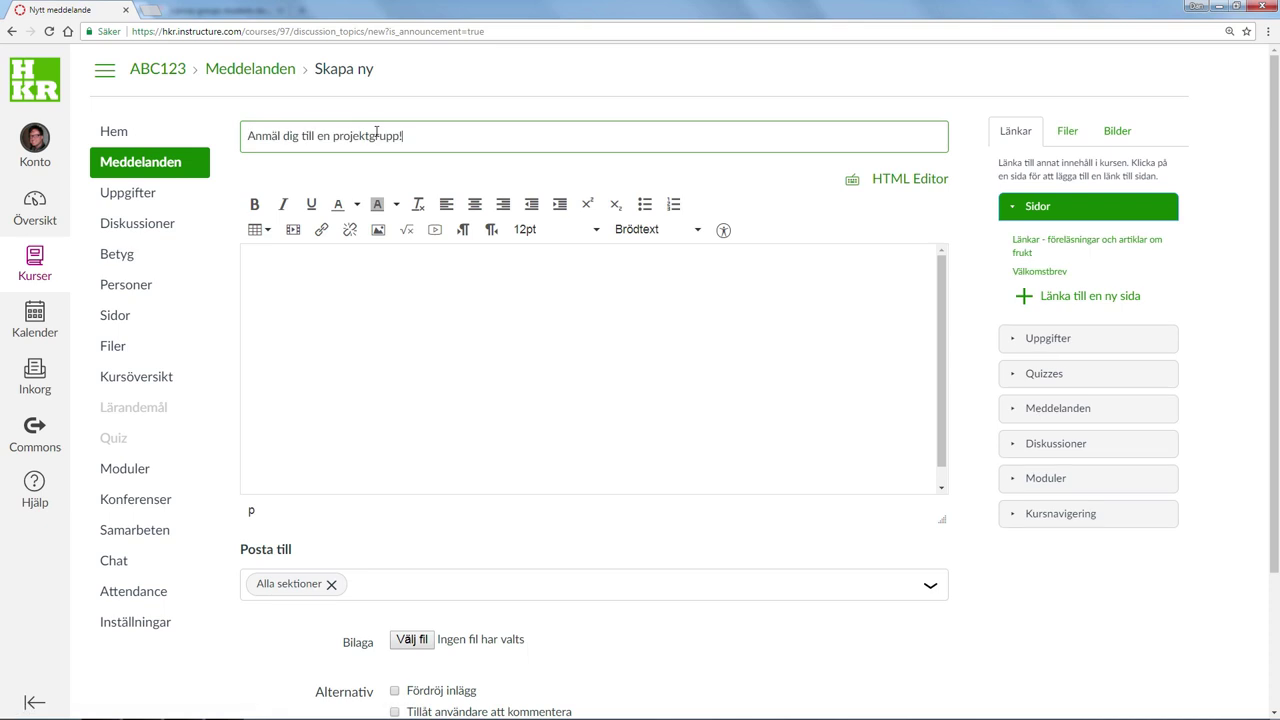
Step: Write the announcement body "Det går nu att anmäla sig till en projektgrupp. Klicka på Personer och på fliken Grupper." and save it
left_click(312, 277)
type("Det går nu att anmäla sig till en projektgrupp. Klicka på Personer och på fliken Grupper.")
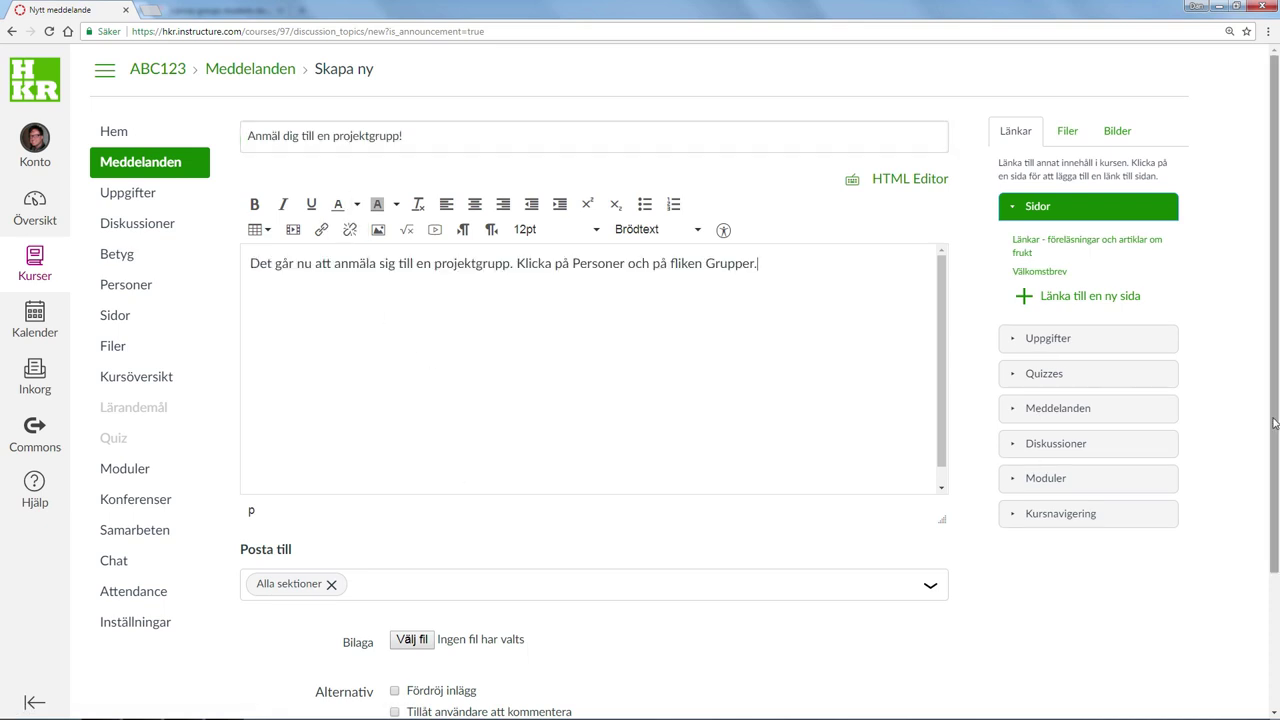
scroll(1275, 423, "down", 3)
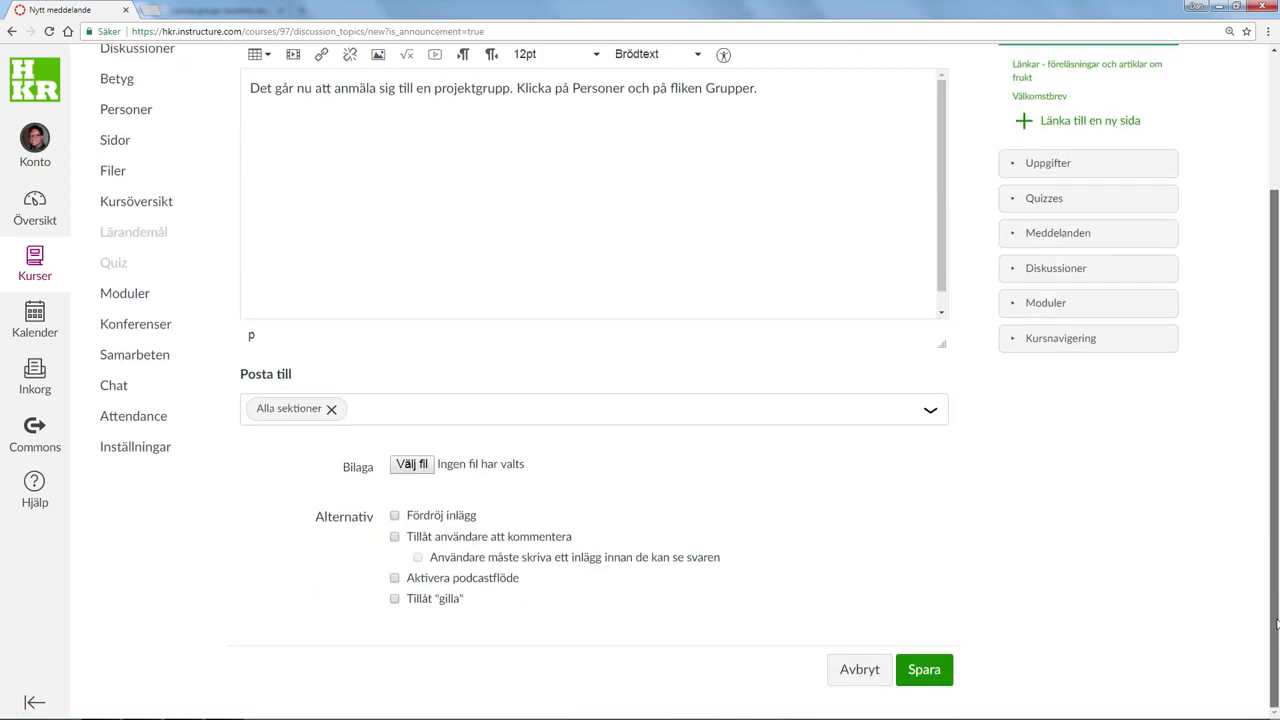
left_click(924, 671)
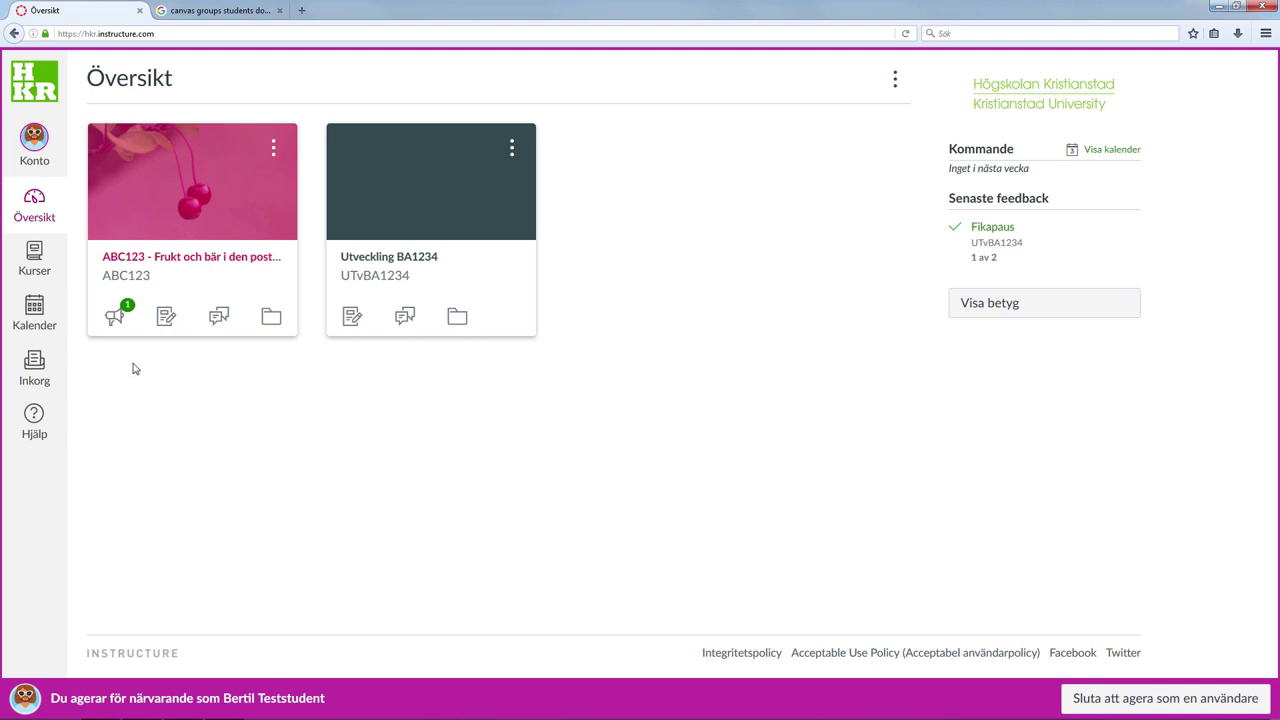
Step: As the test student, read the ABC123 course's new announcement and open the course's group list
left_click(116, 320)
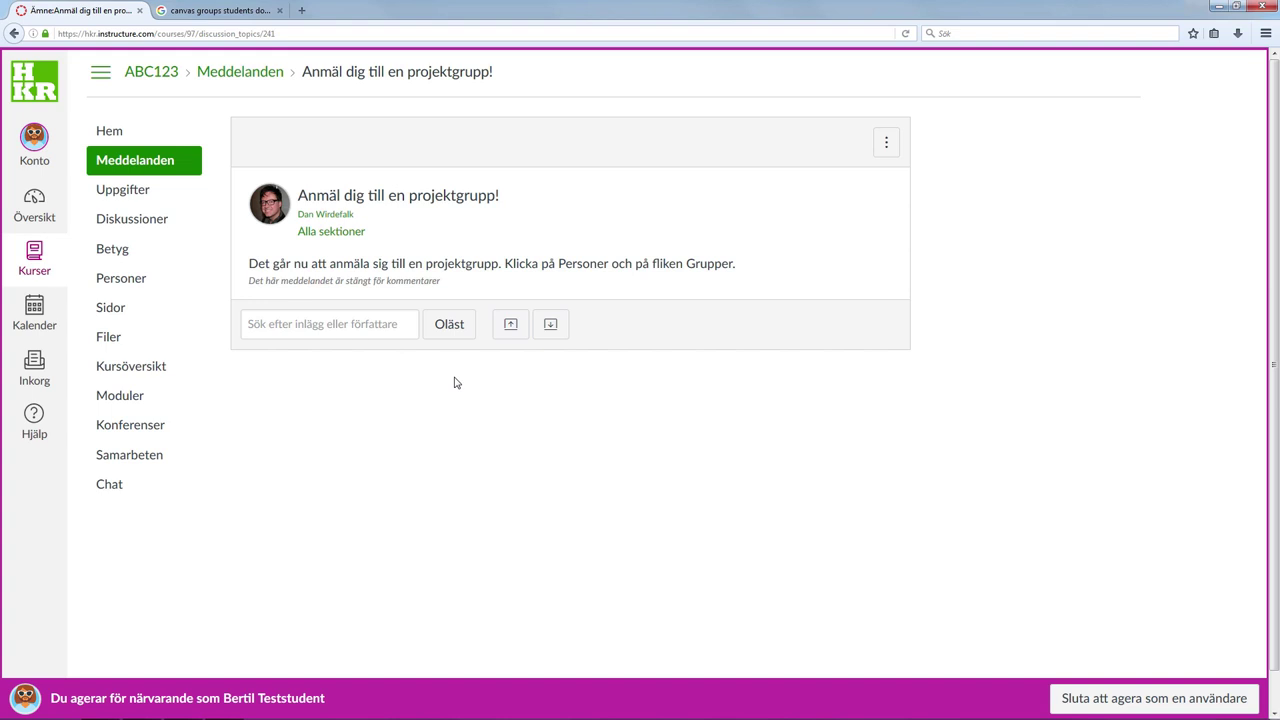
left_click(112, 286)
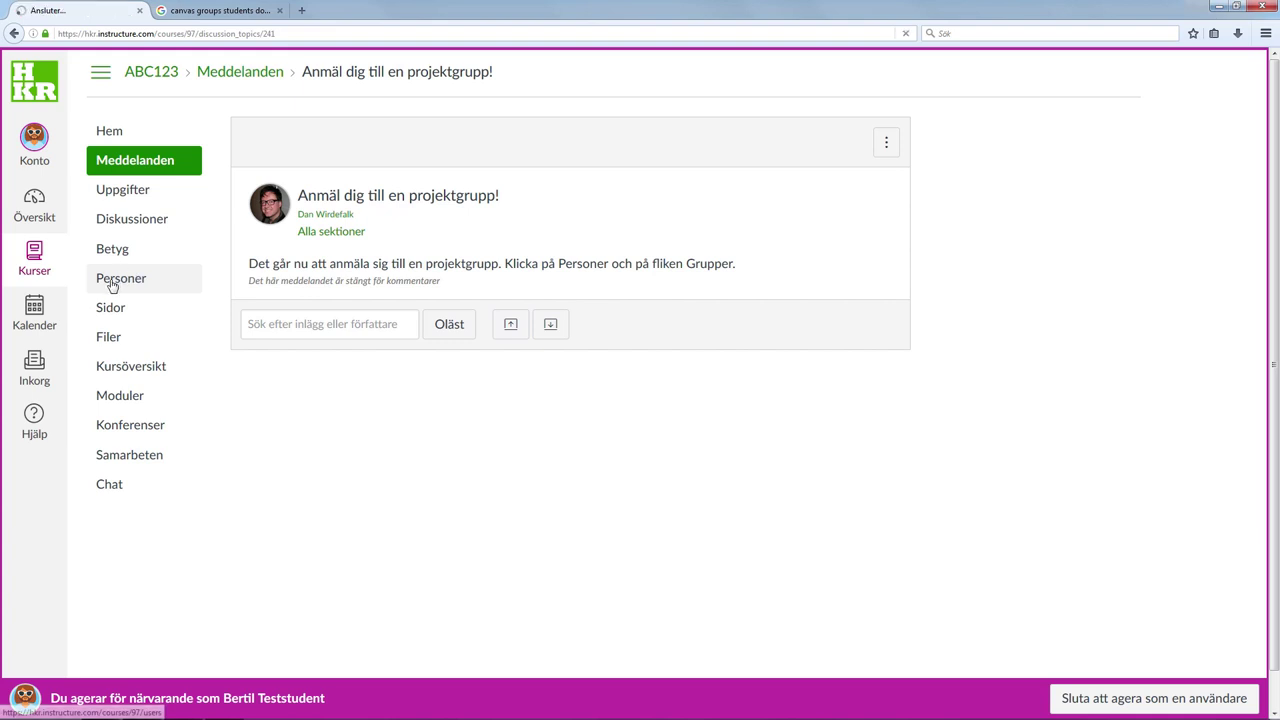
left_click(316, 196)
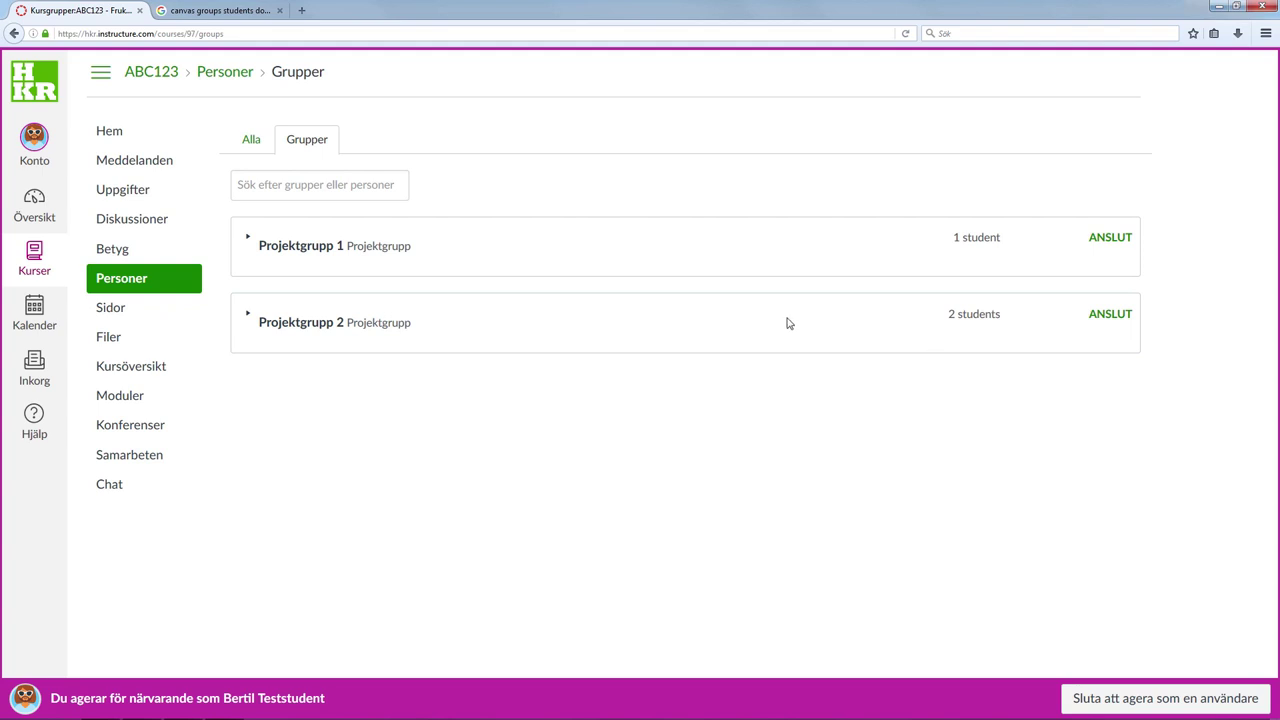
Step: Expand both project groups to view their members and join Projektgrupp 1 as the student
left_click(249, 241)
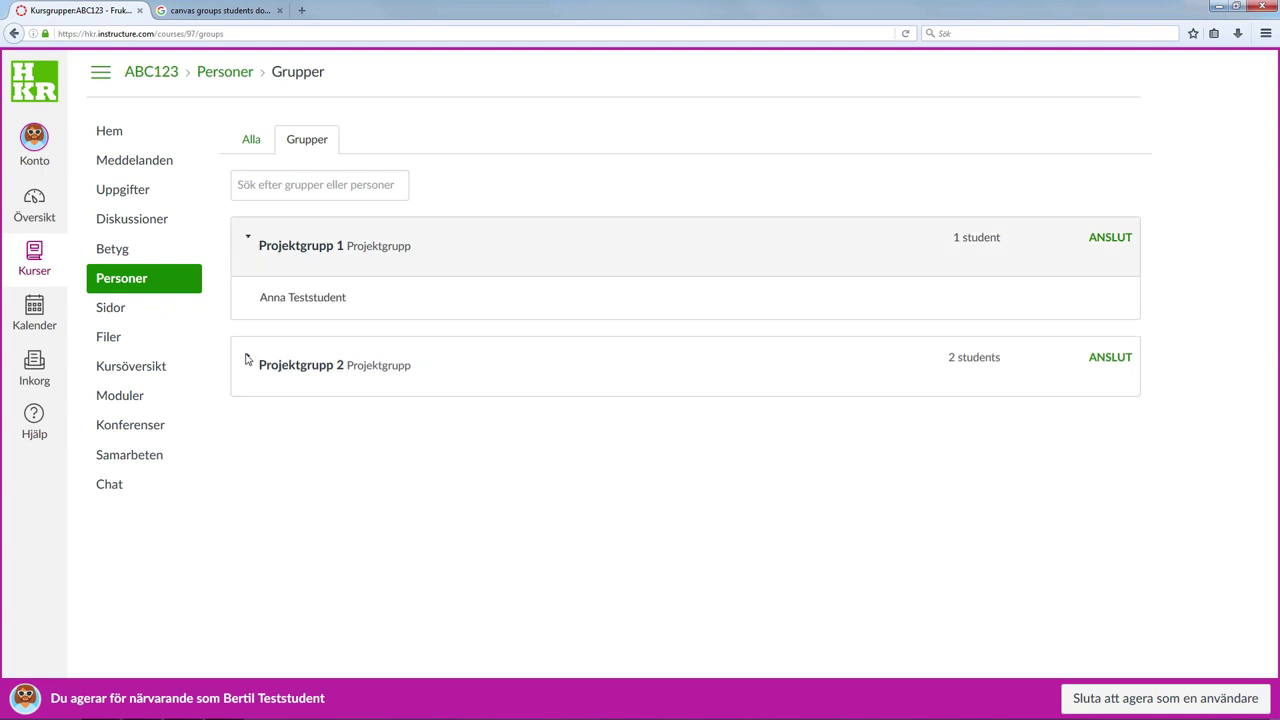
left_click(250, 360)
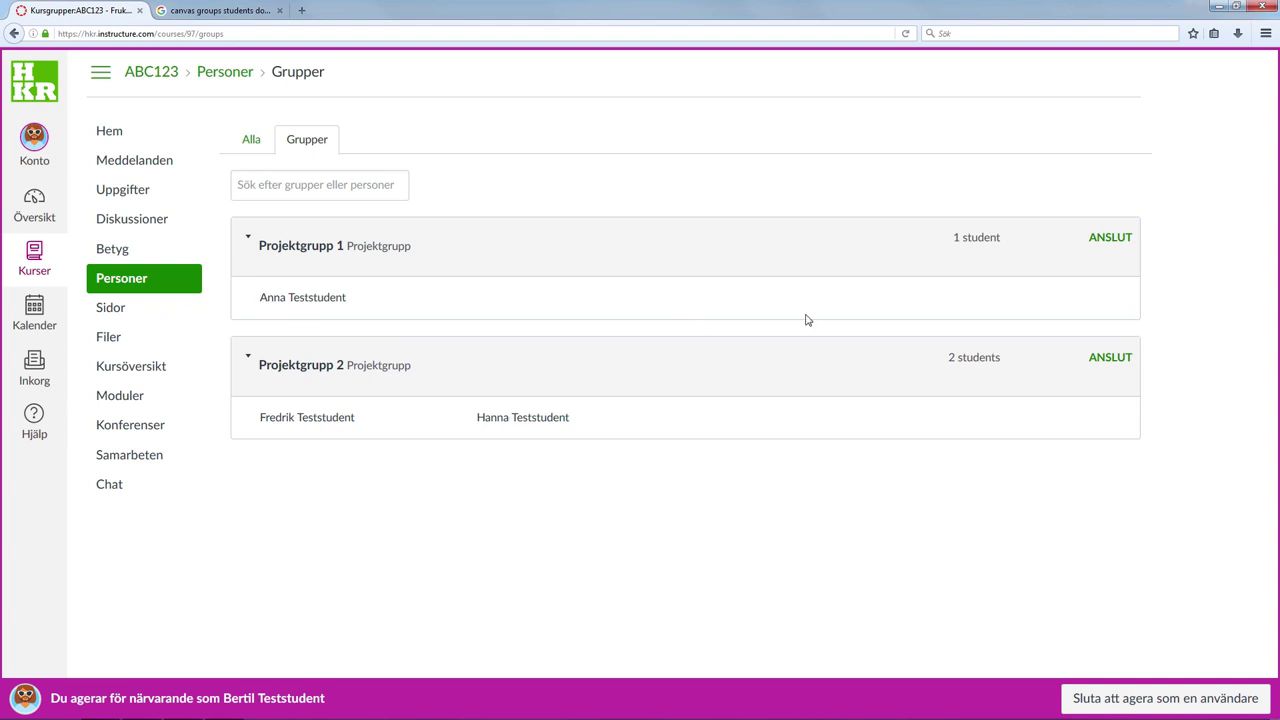
left_click(1111, 240)
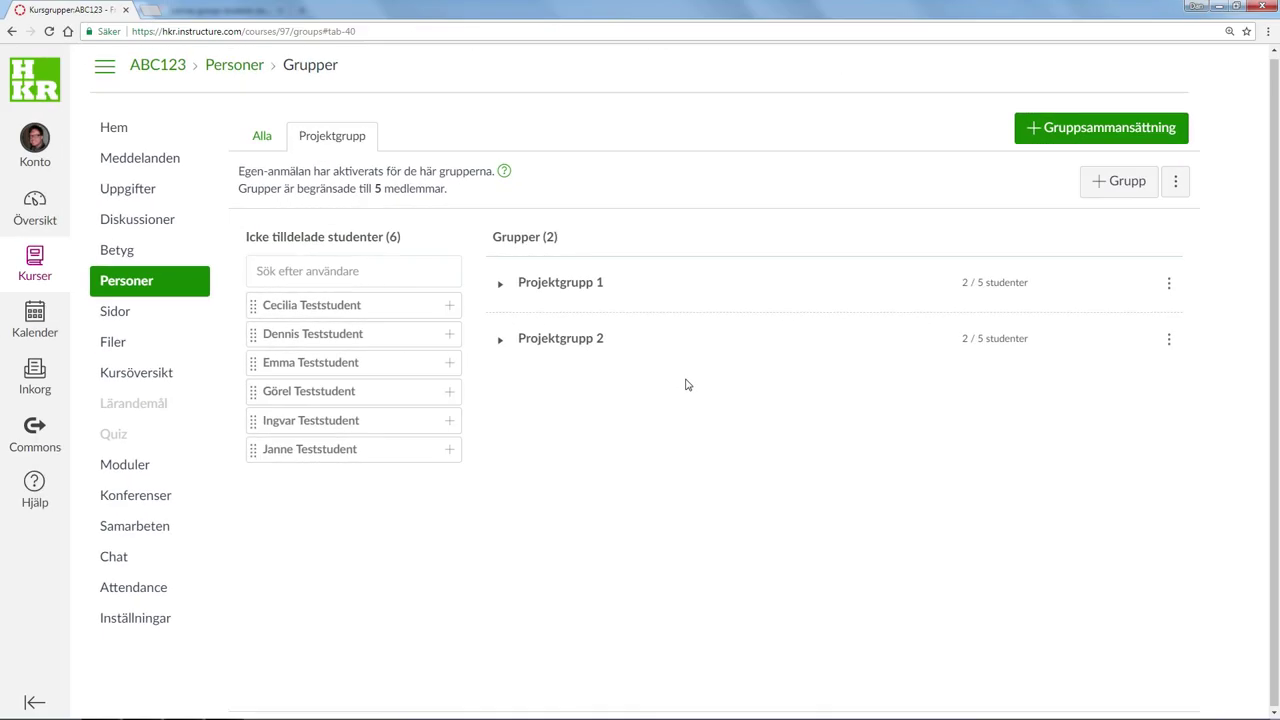
Step: In the teacher's view, examine the members of Projektgrupp 1 and Projektgrupp 2 and the group set's options
left_click(499, 285)
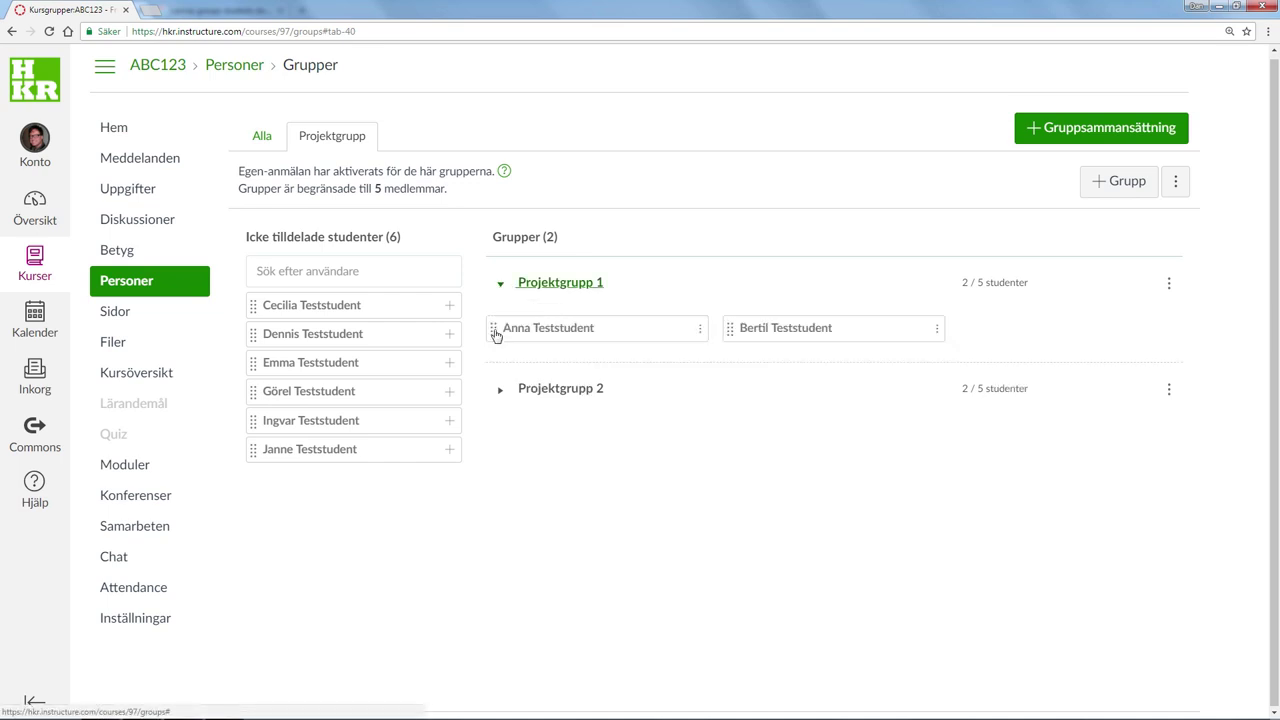
left_click(500, 393)
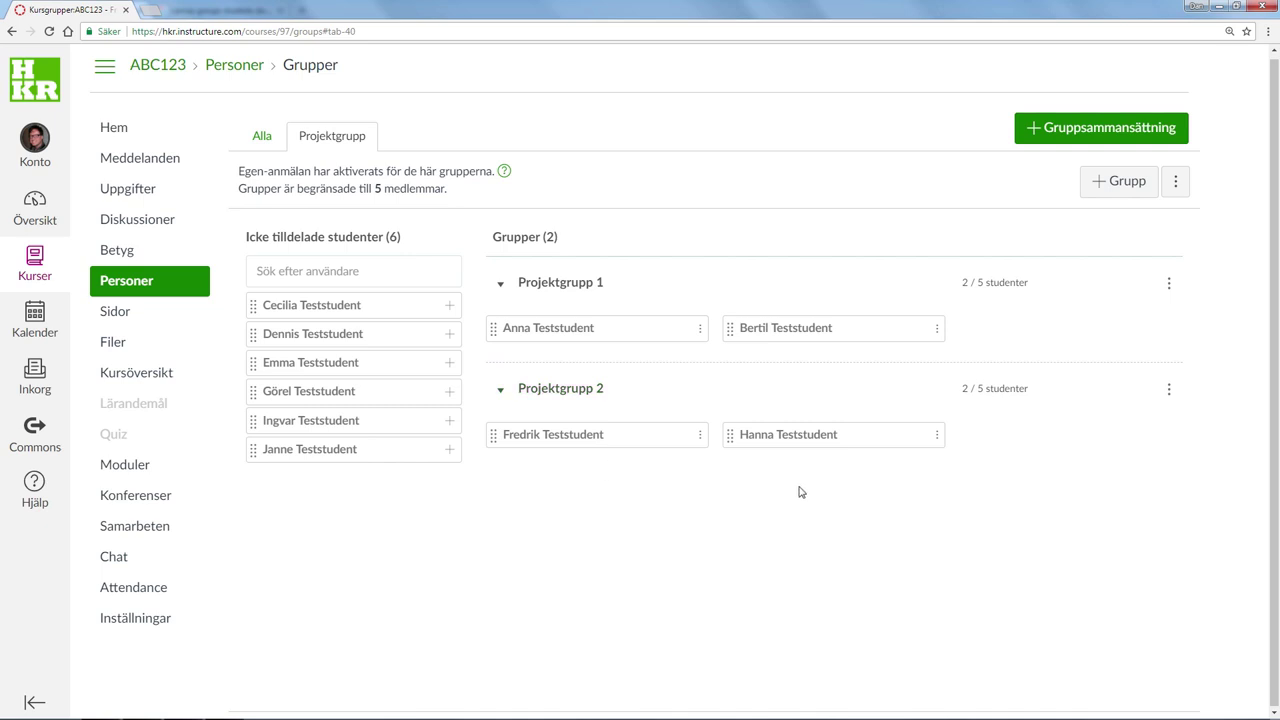
left_click(1176, 182)
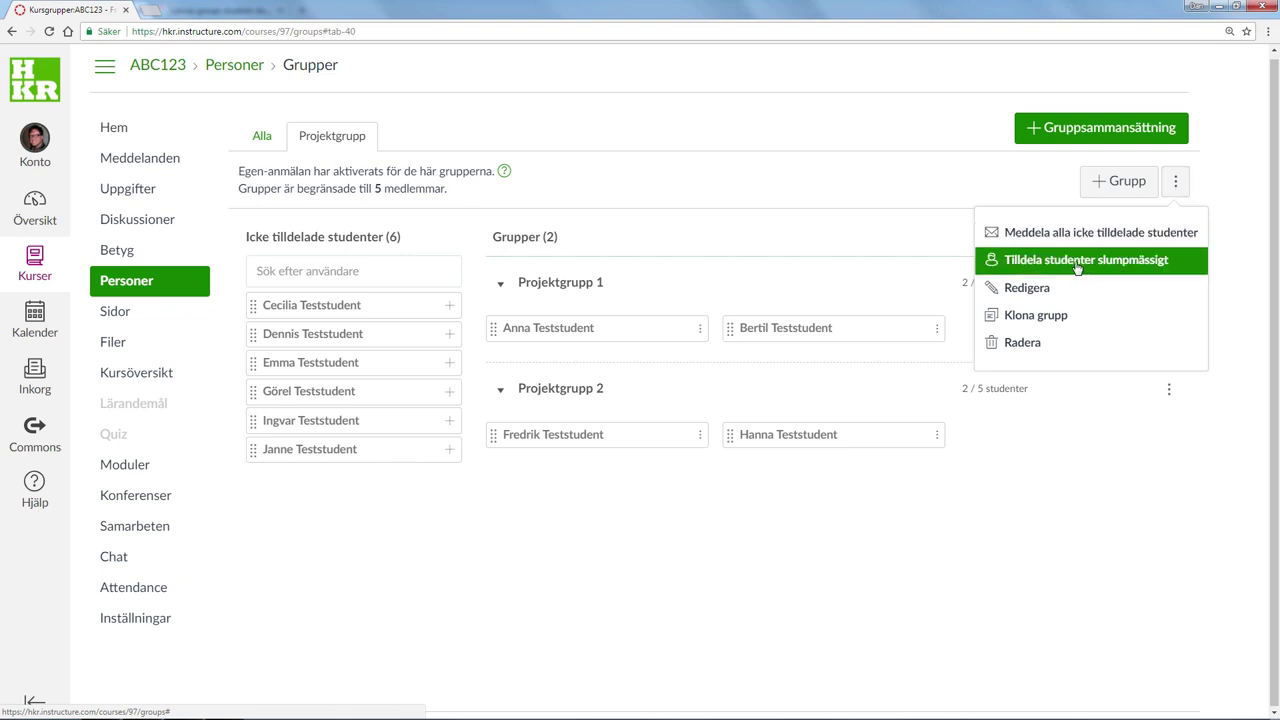
left_click(1000, 460)
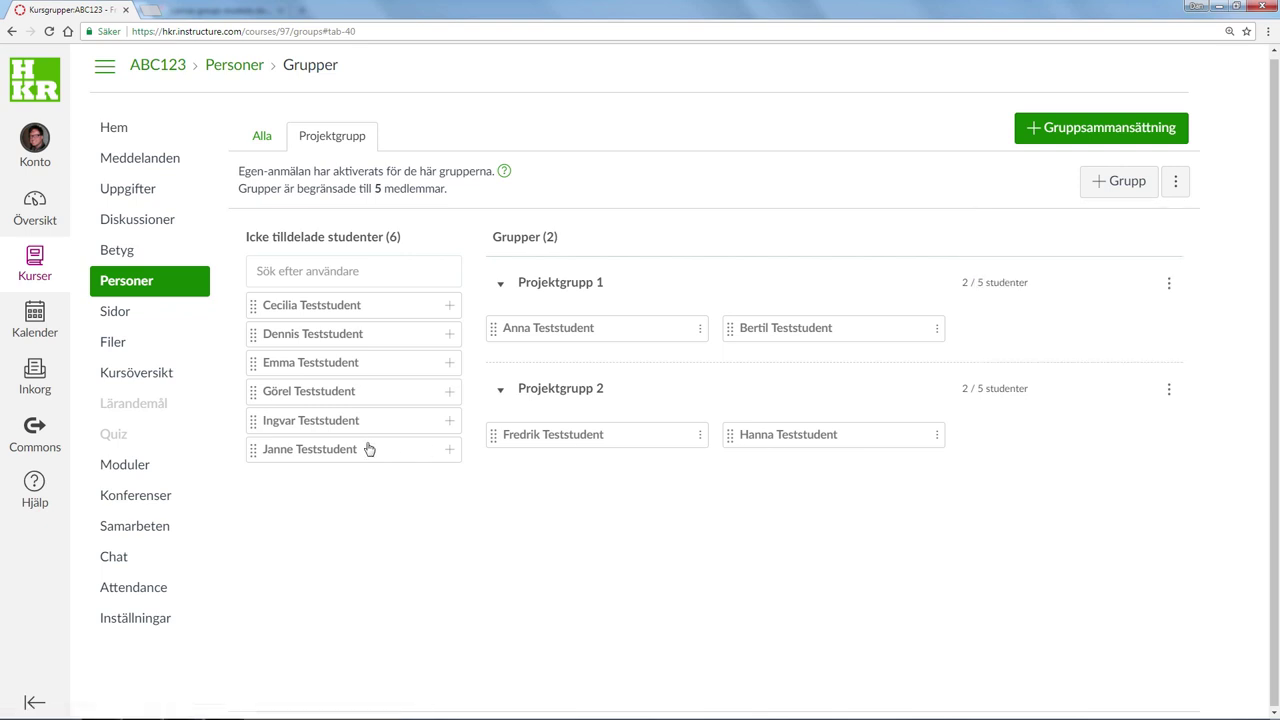
Step: Manually assign all remaining unassigned students, three each to Projektgrupp 1 and Projektgrupp 2
left_click_drag(306, 365, 582, 432)
left_click_drag(318, 424, 788, 441)
left_click_drag(374, 369, 636, 327)
left_click_drag(324, 335, 535, 345)
left_click_drag(391, 318, 870, 503)
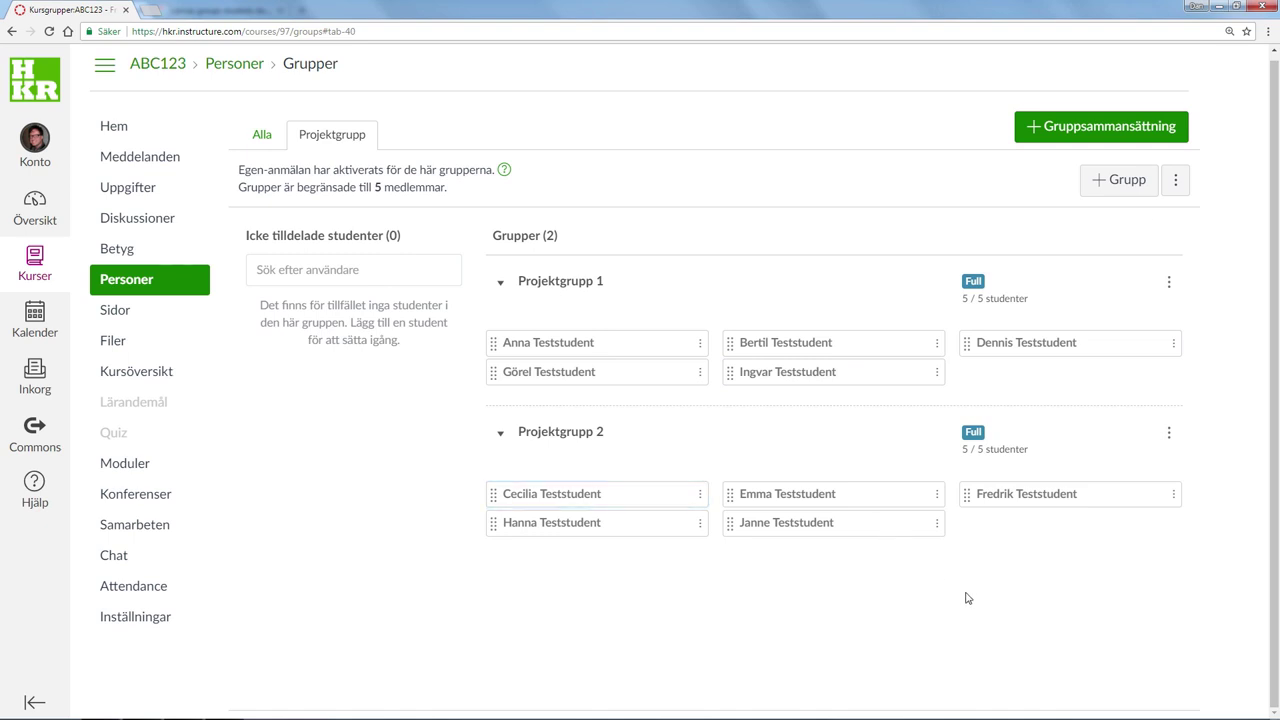
Step: Edit the Projektgrupp group set and turn off self sign-up
left_click(1175, 182)
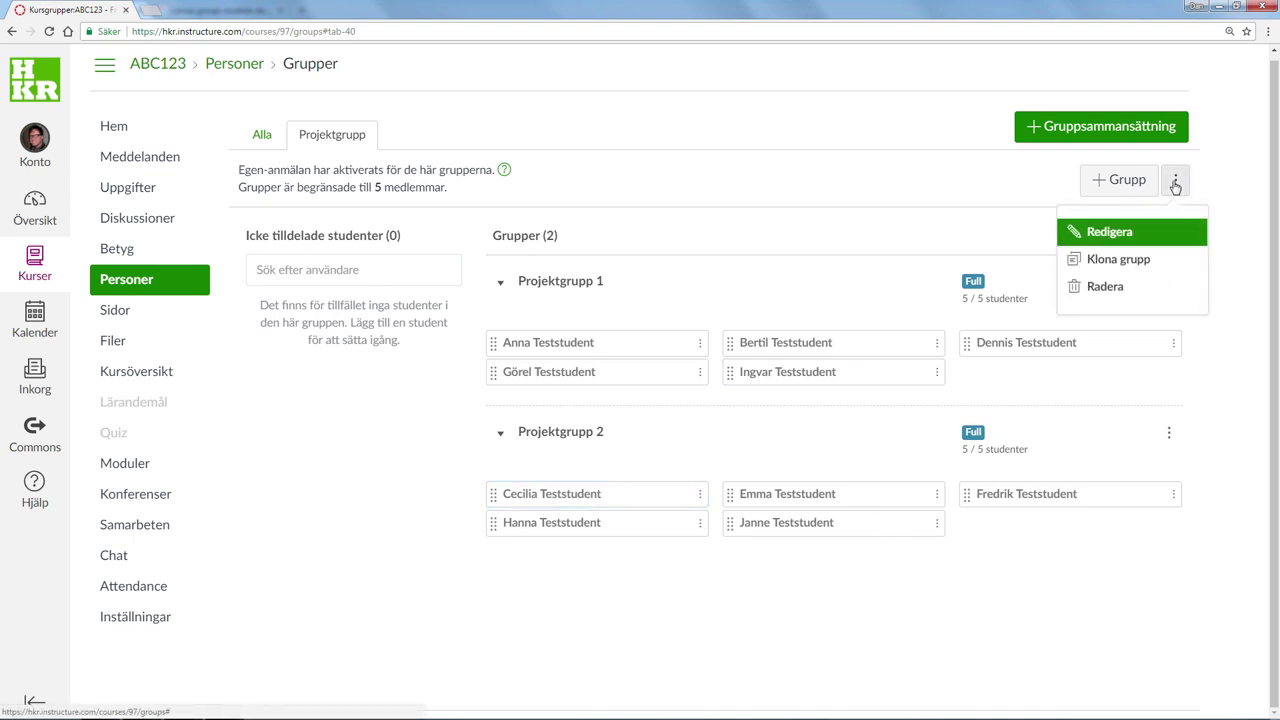
left_click(1099, 233)
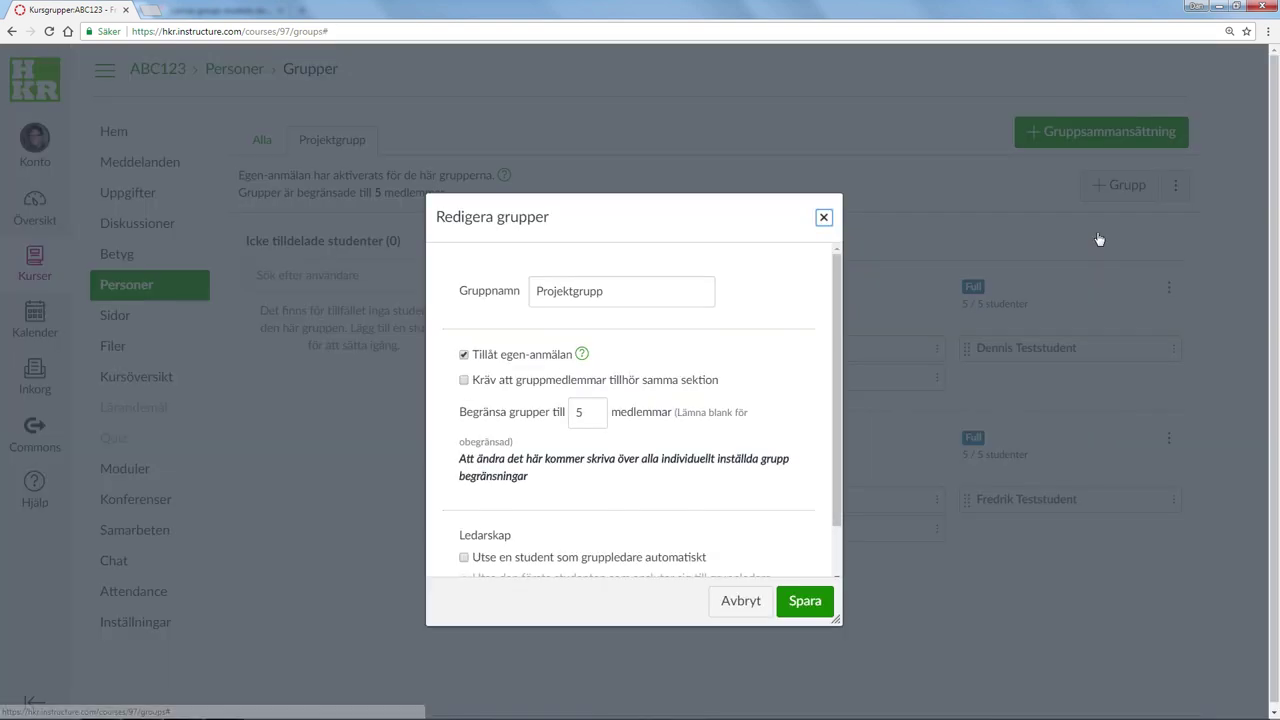
left_click(464, 356)
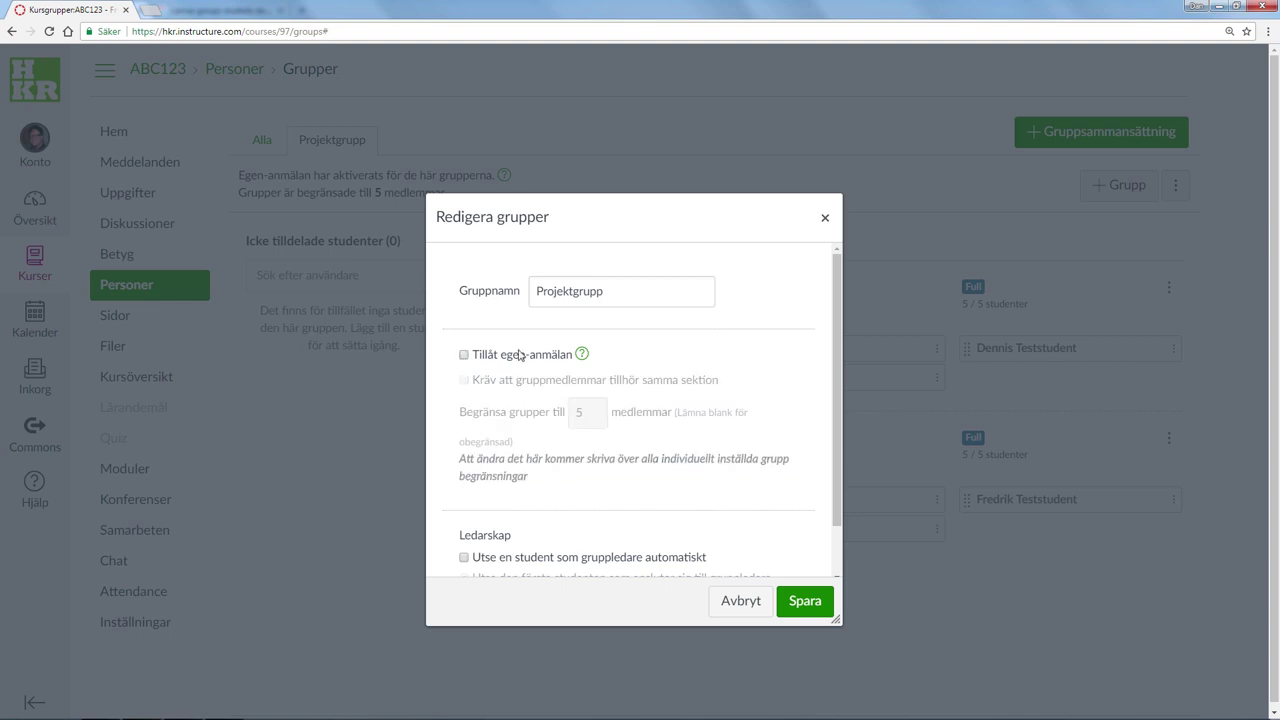